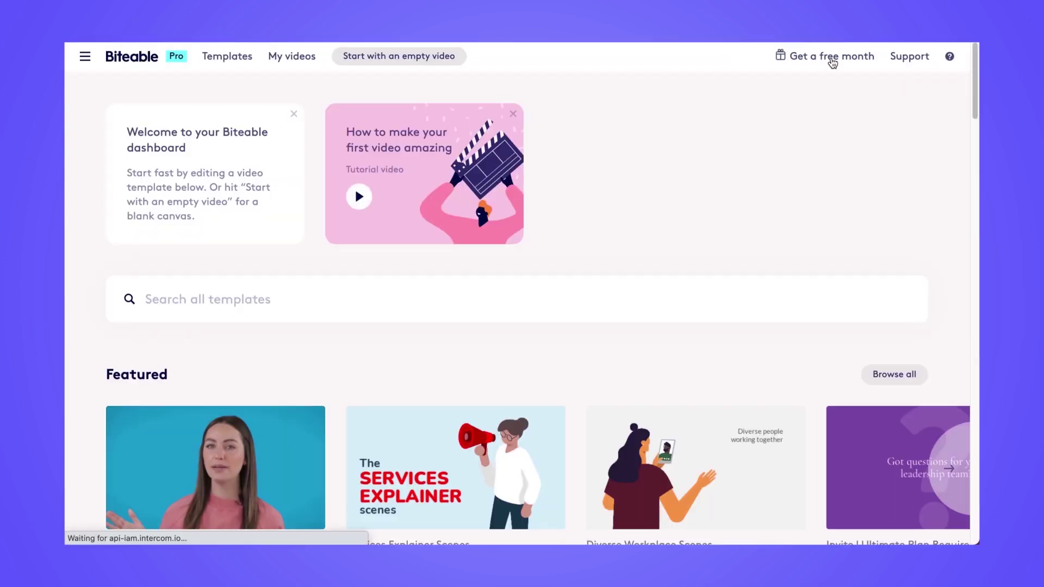
Start an empty video, trying the 1:1 and 9:16 shapes before choosing 16:9.
left_click(429, 59)
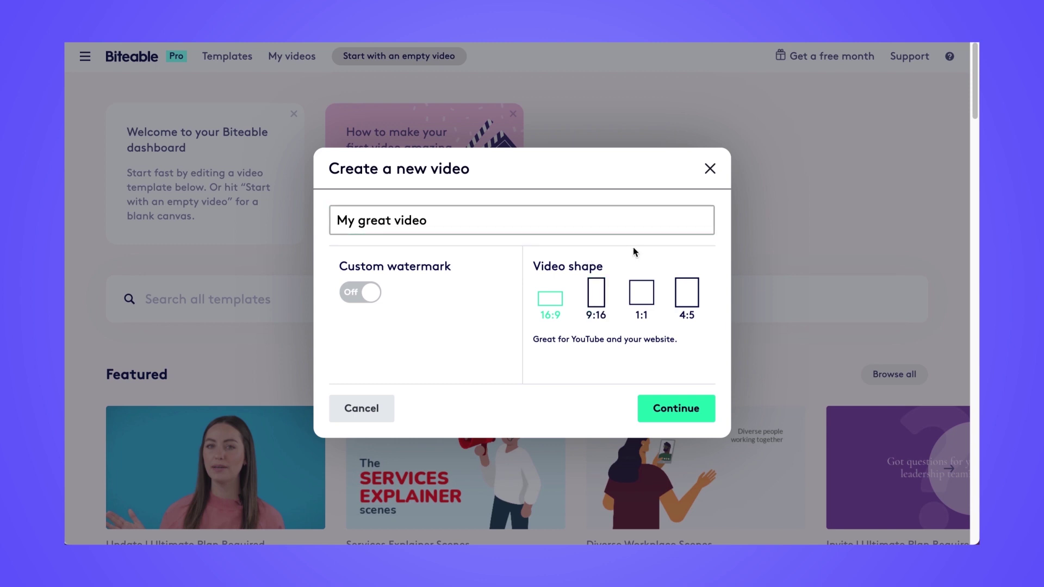
left_click(643, 303)
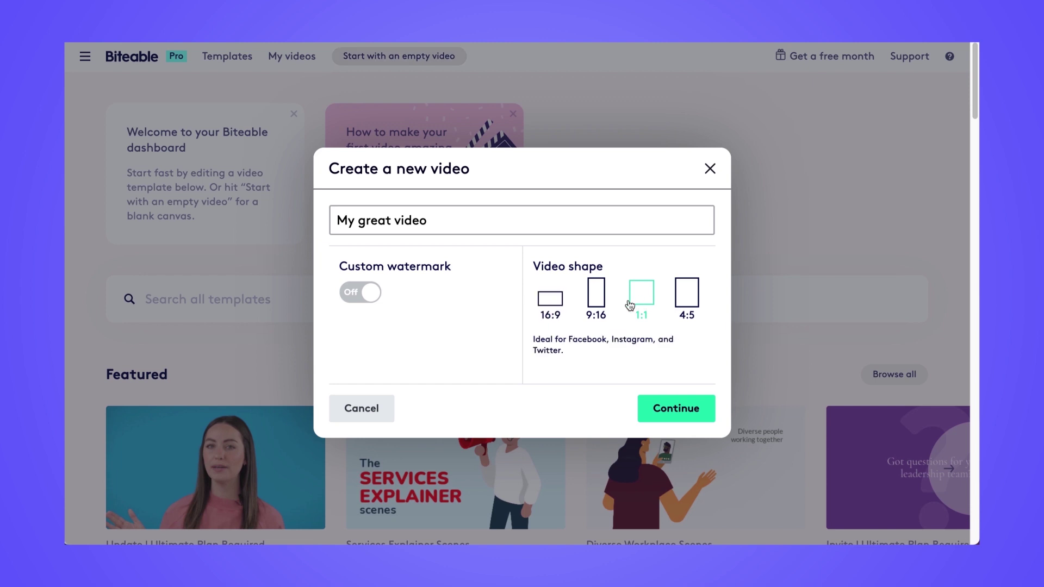
left_click(598, 309)
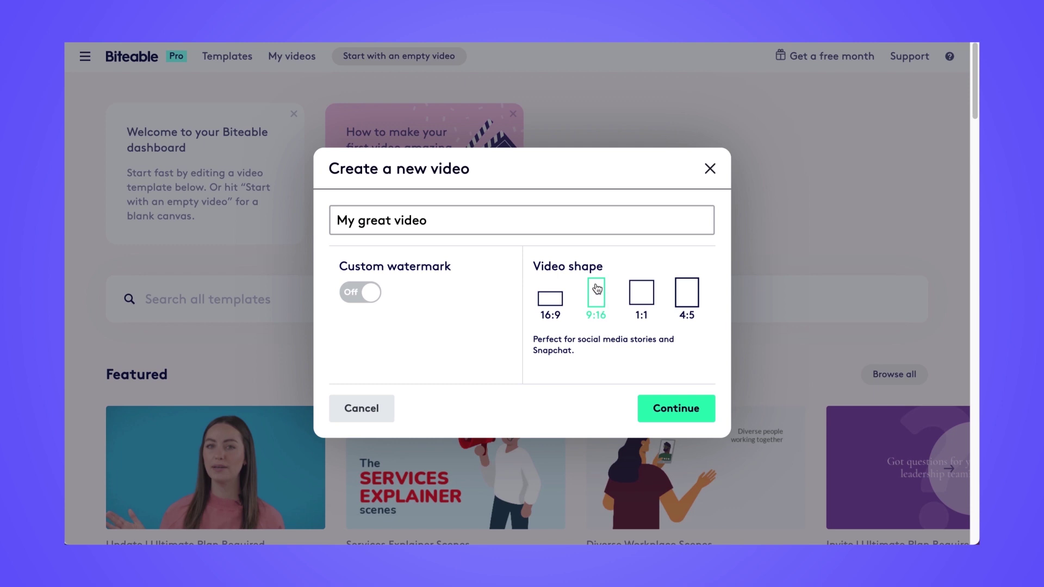
left_click(544, 306)
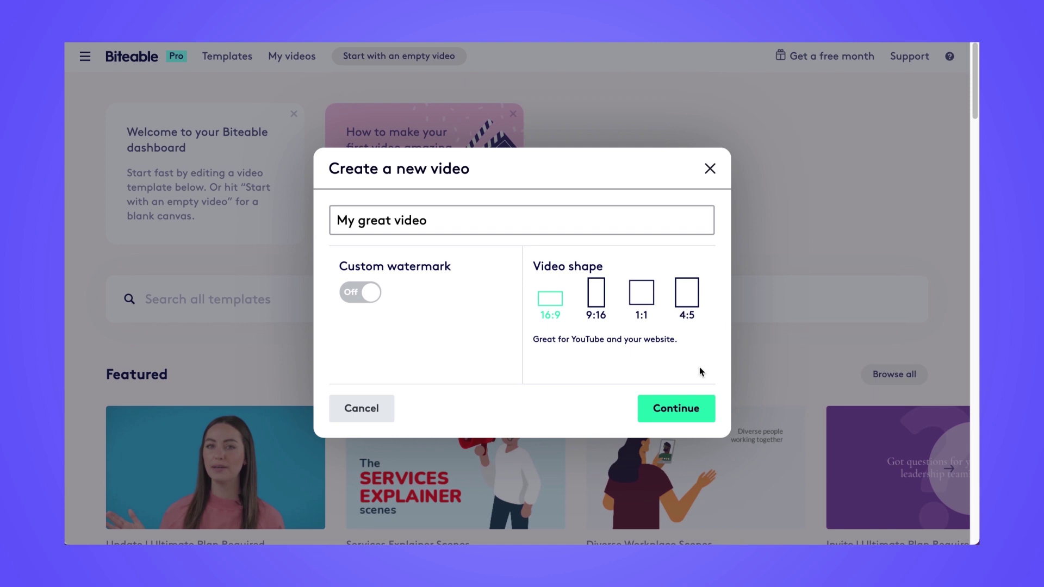
Create the 16:9 video and search the stock videos for 'sunset'.
left_click(684, 417)
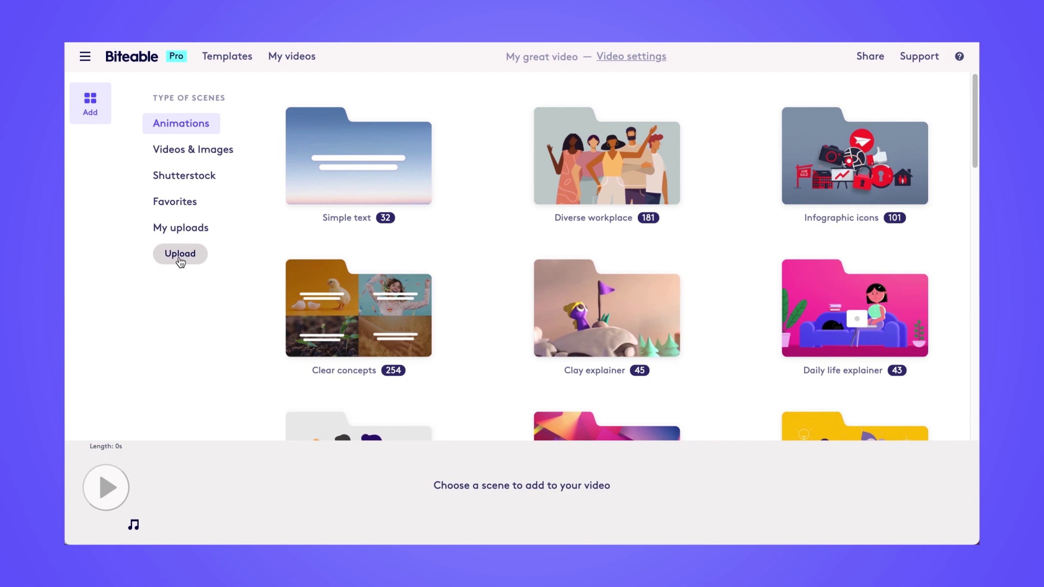
left_click(226, 154)
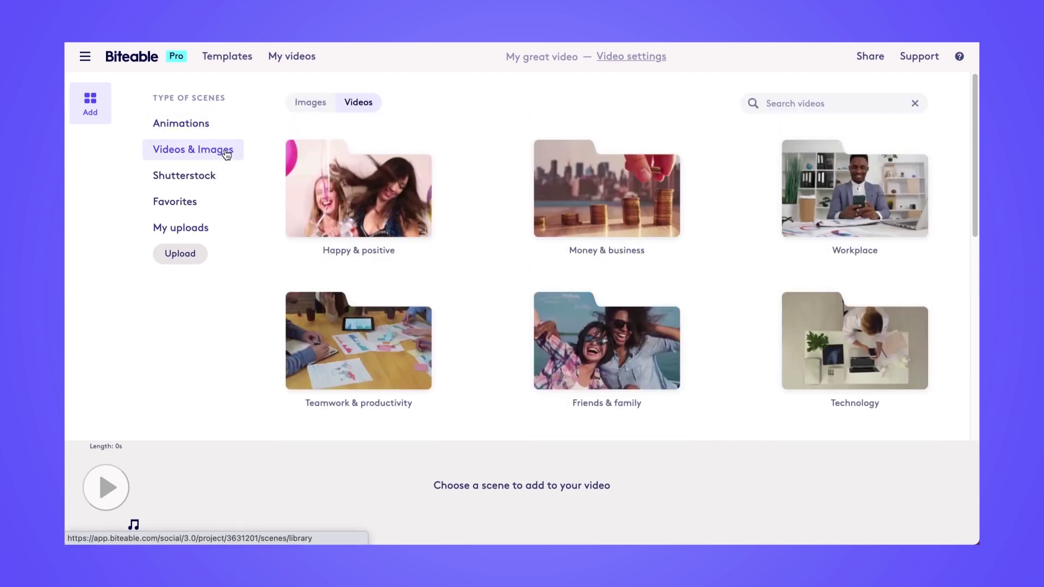
left_click(793, 101)
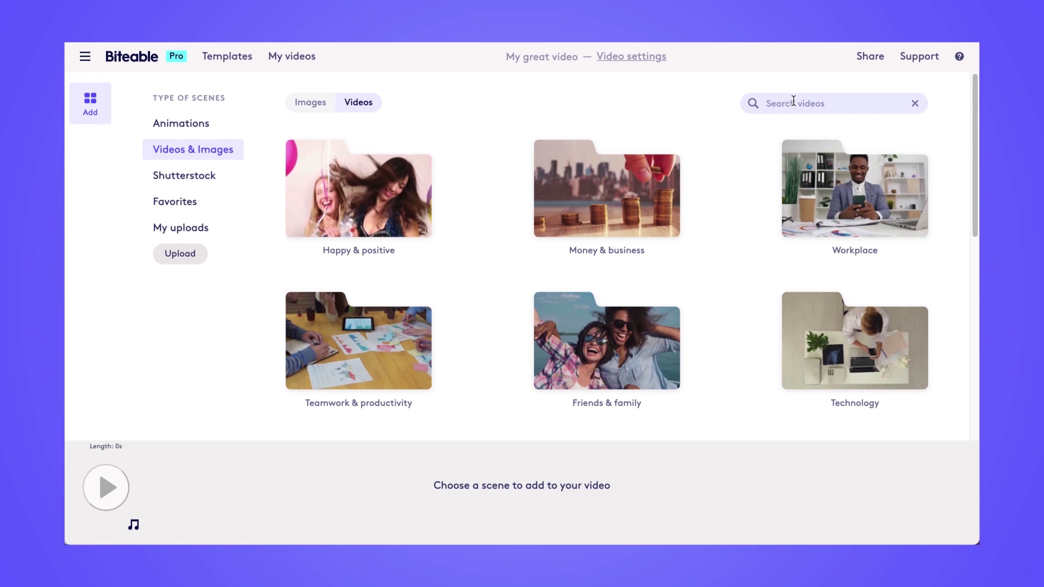
type("sunset")
key("Return")
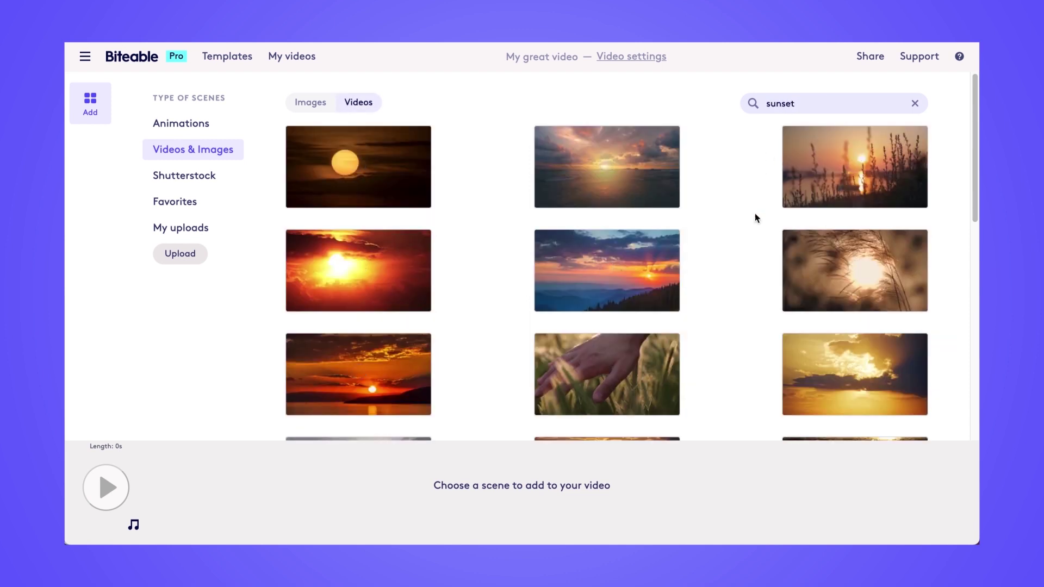
scroll(753, 289, "down", 2)
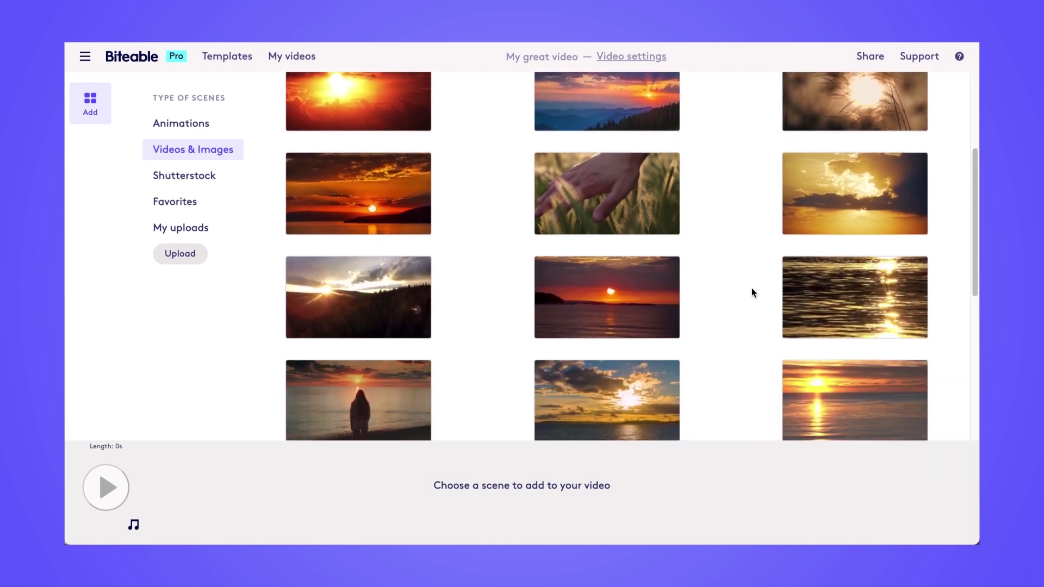
scroll(752, 288, "down", 2)
scroll(752, 293, "up", 1)
scroll(751, 292, "up", 2)
scroll(752, 292, "up", 1)
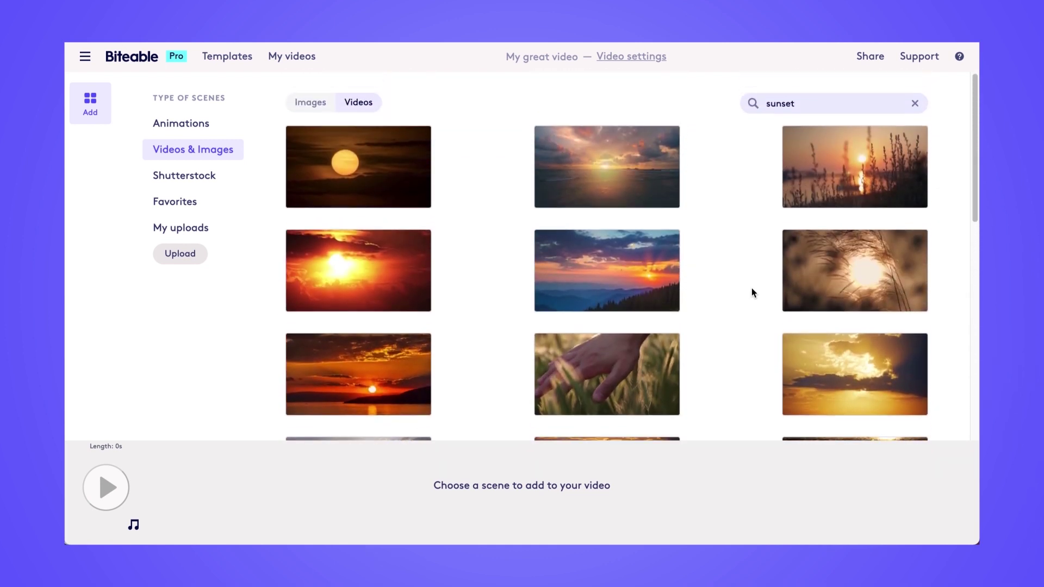
Add the cloudy sea, grass-silhouette, mountain and golden sea sunset clips as scenes.
left_click(624, 204)
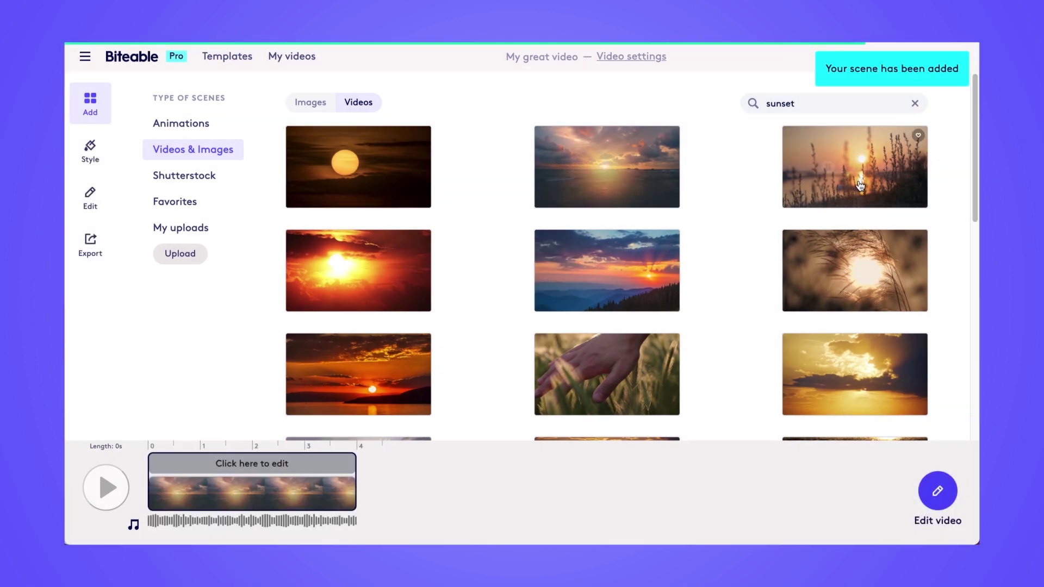
left_click(858, 180)
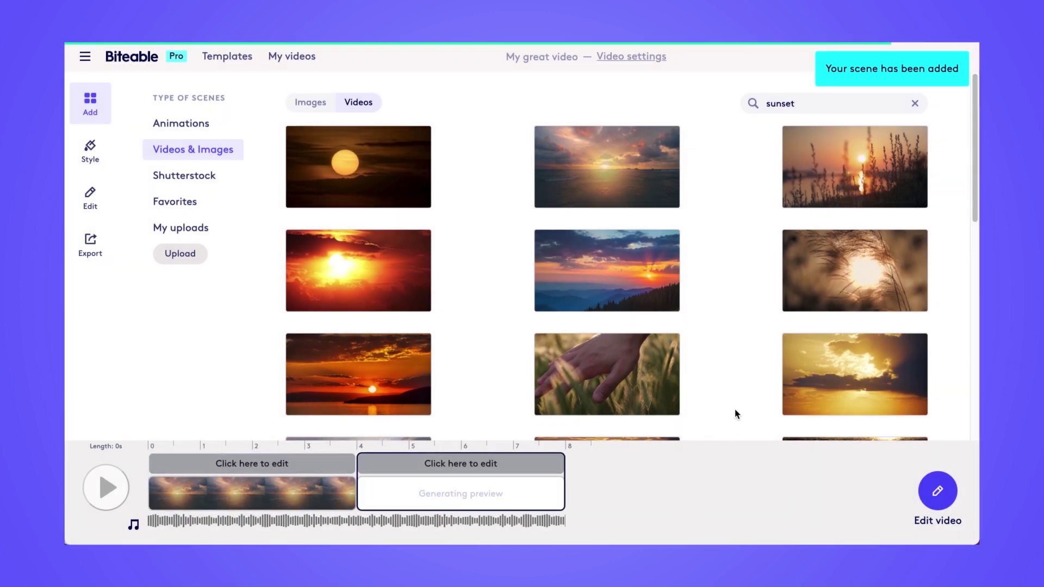
left_click(628, 302)
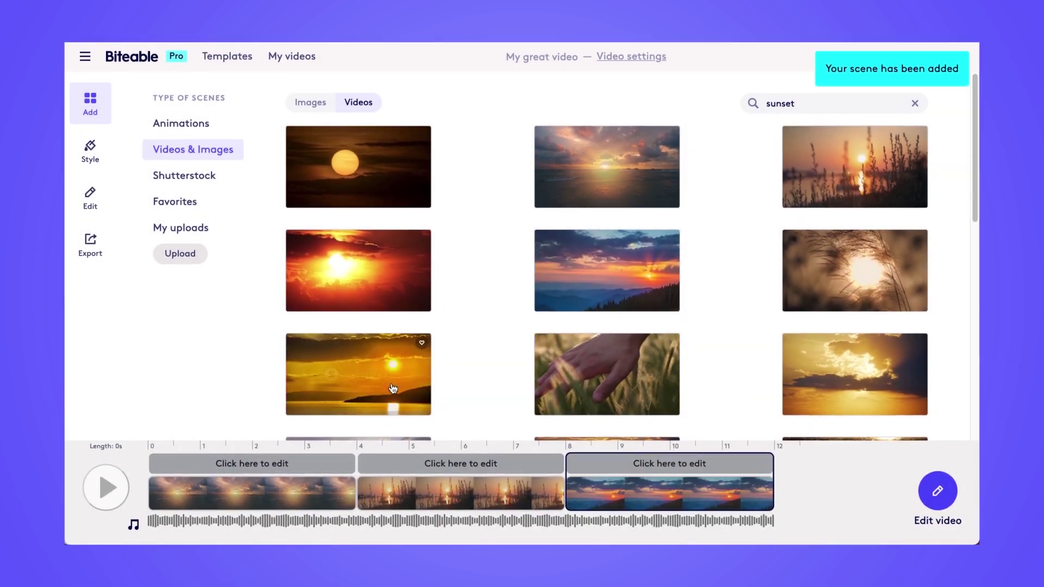
left_click(392, 387)
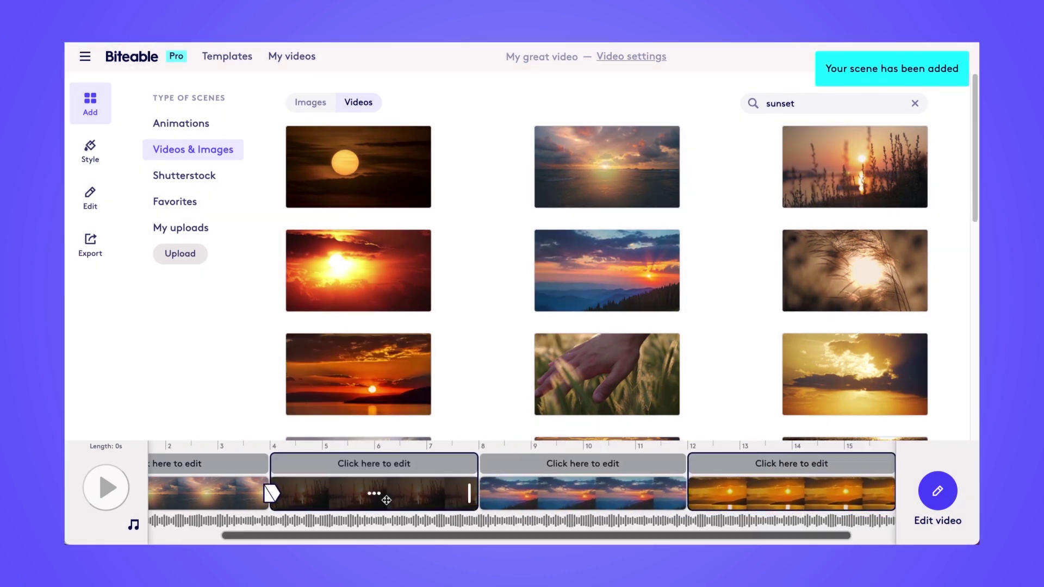
Delete the placeholder title text from each of the four sunset scenes.
left_click(91, 200)
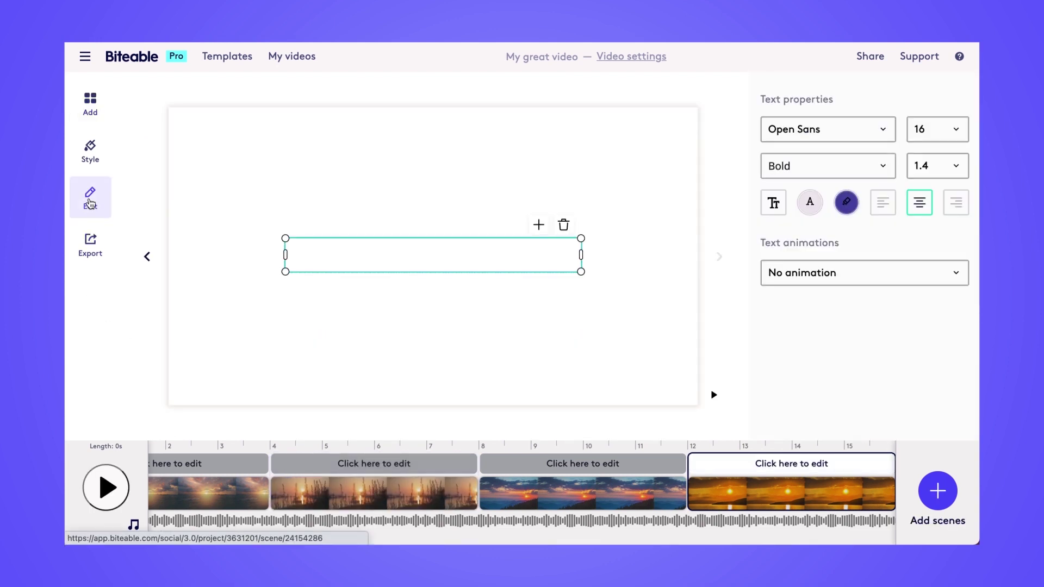
scroll(256, 498, "left", 2)
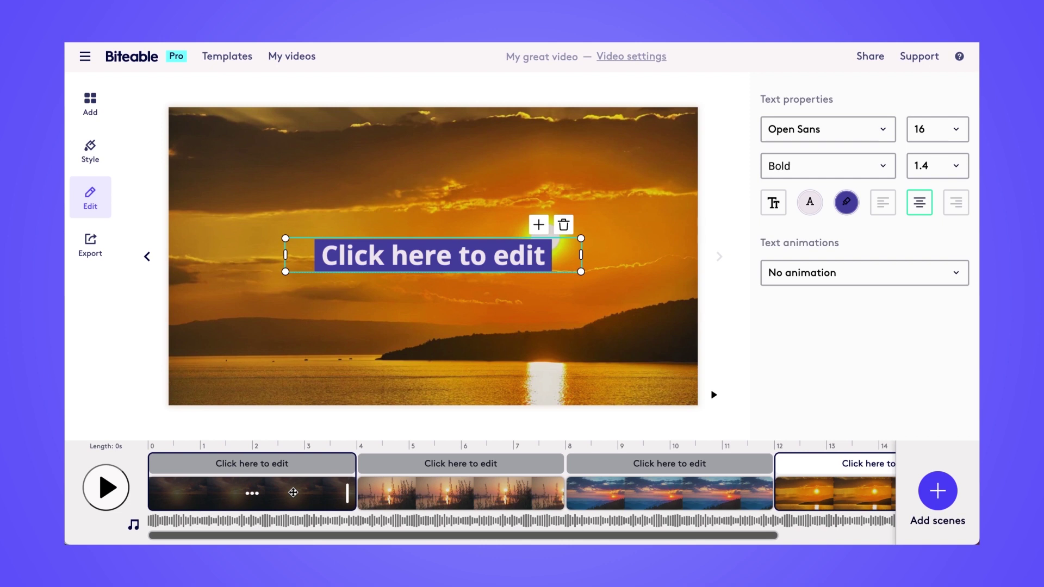
left_click(293, 492)
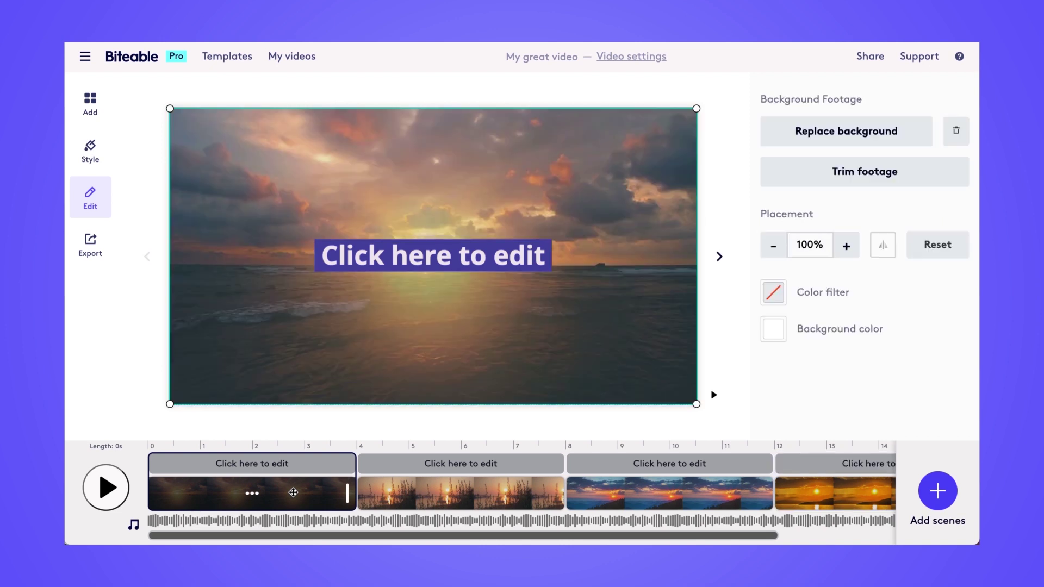
left_click(428, 261)
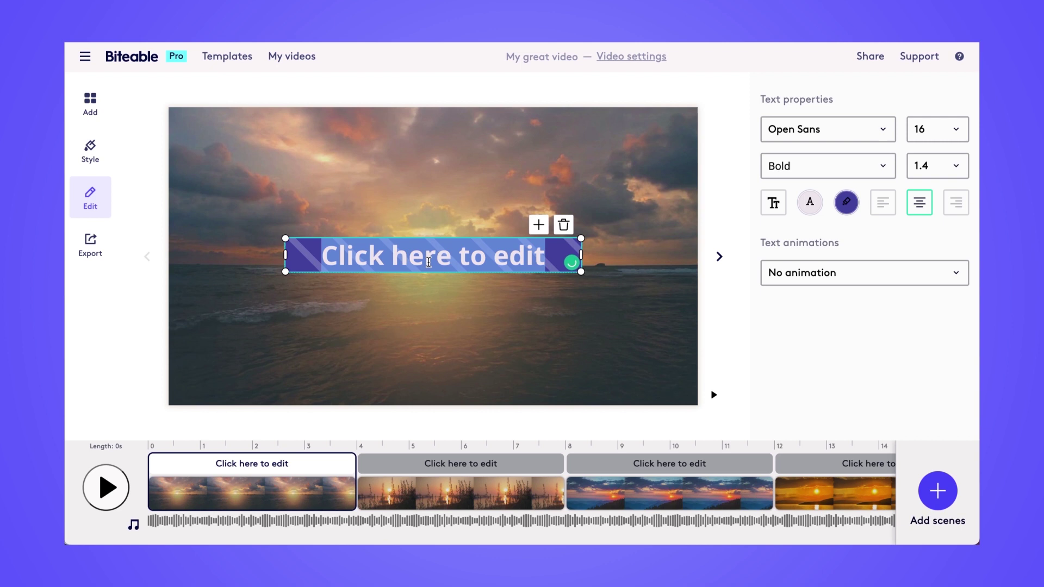
left_click(564, 225)
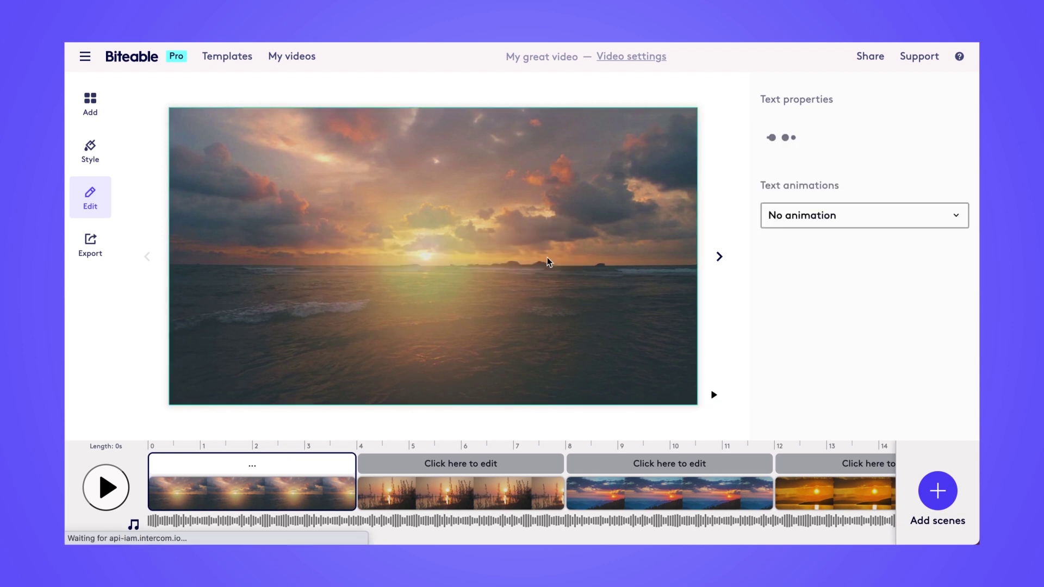
left_click(462, 465)
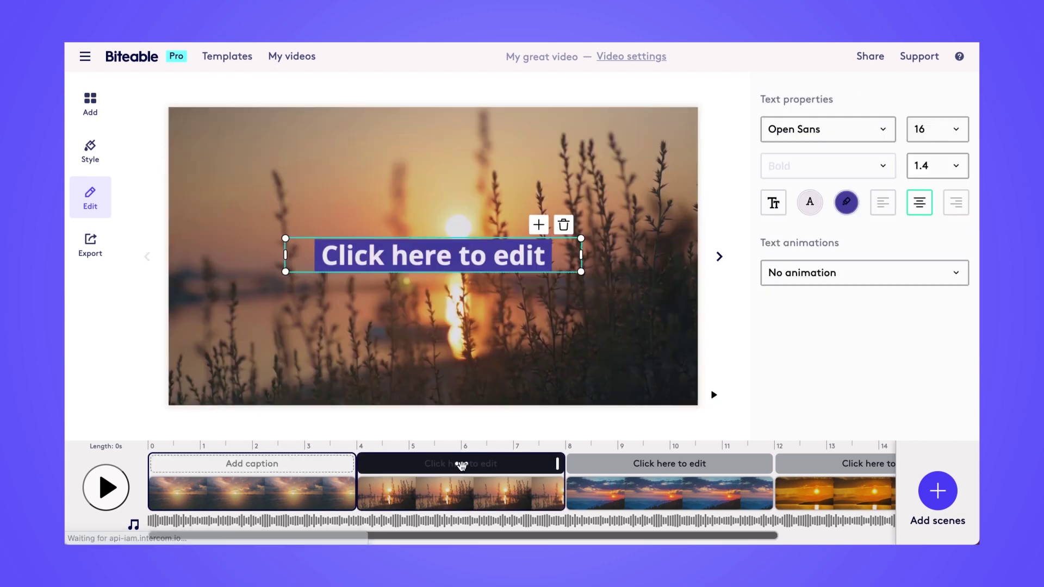
left_click(563, 224)
left_click(608, 468)
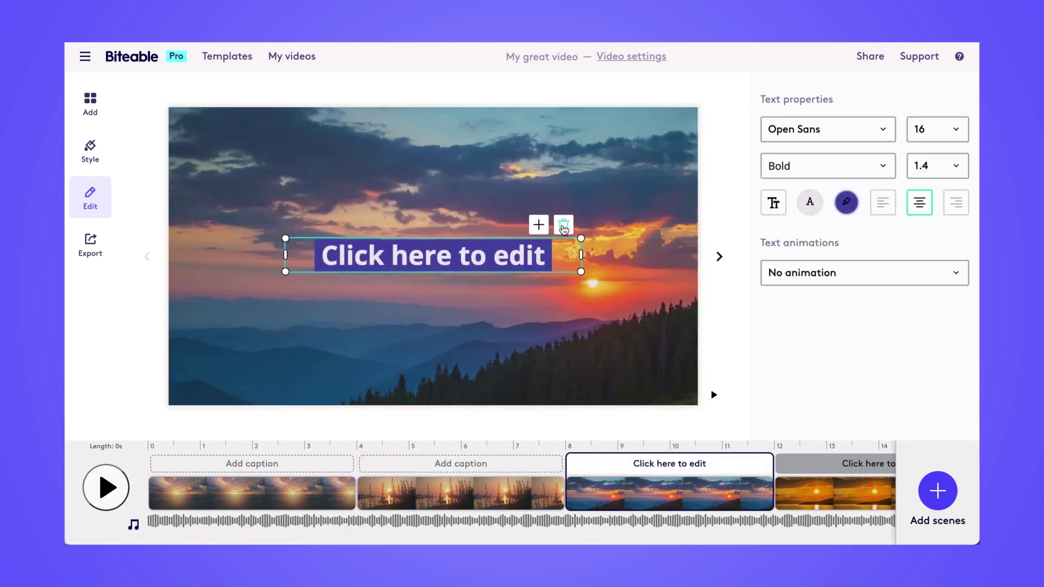
left_click(562, 224)
left_click(658, 465)
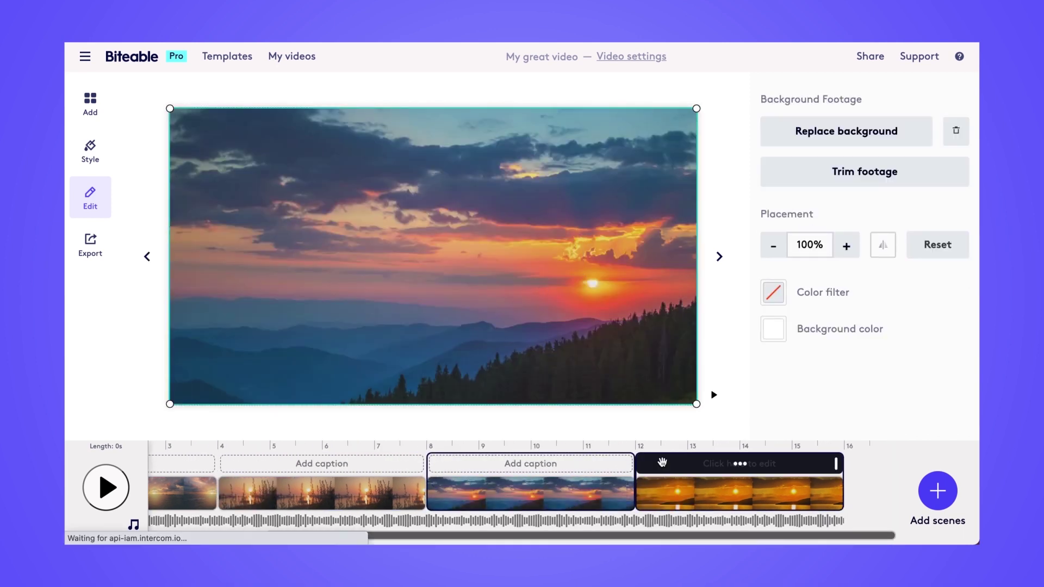
left_click(563, 224)
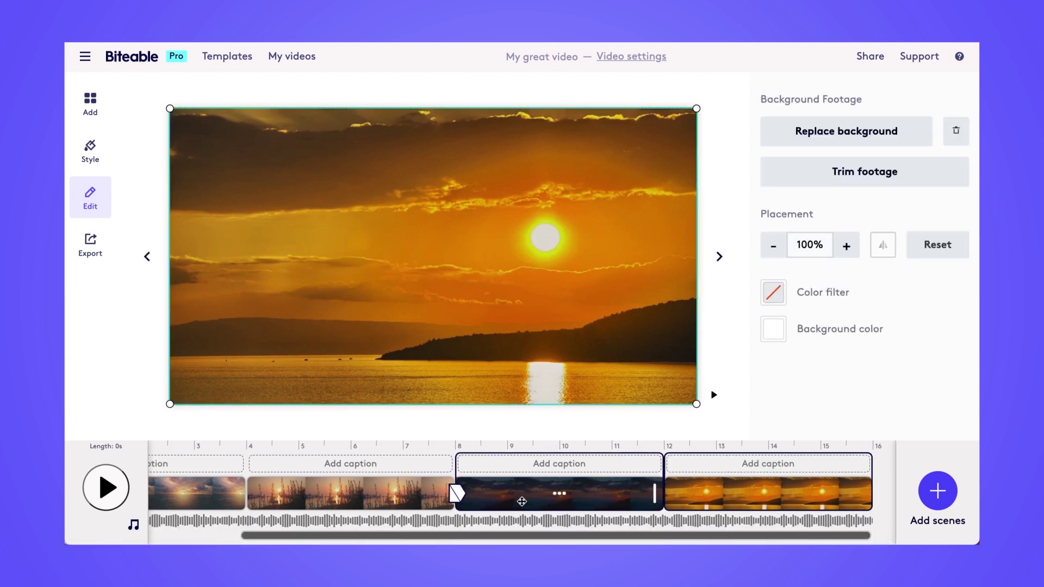
Move the ocean sunset clip to the start and shorten each scene to 3 seconds.
left_click_drag(521, 502, 251, 503)
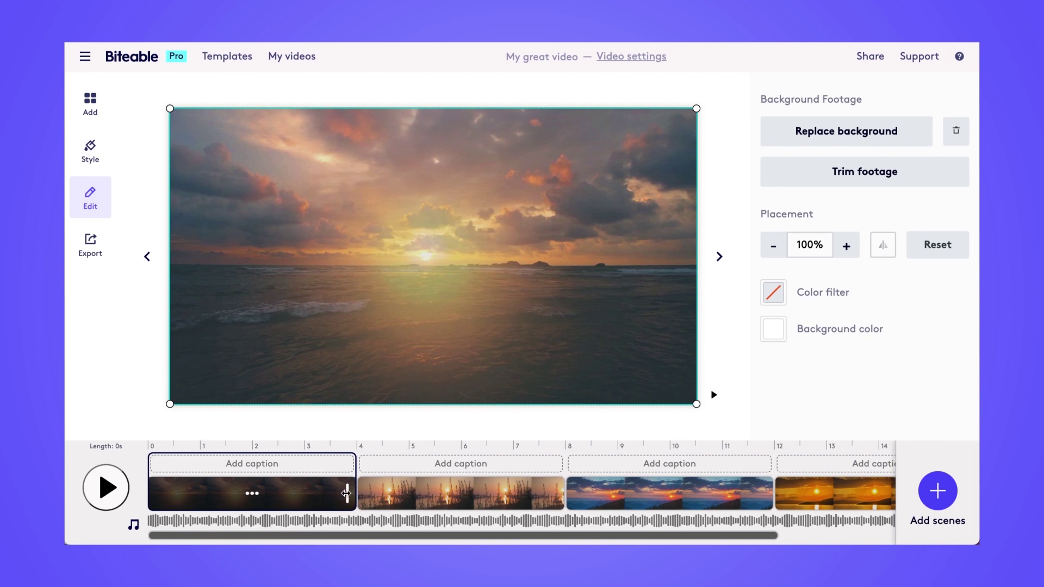
left_click_drag(345, 494, 305, 495)
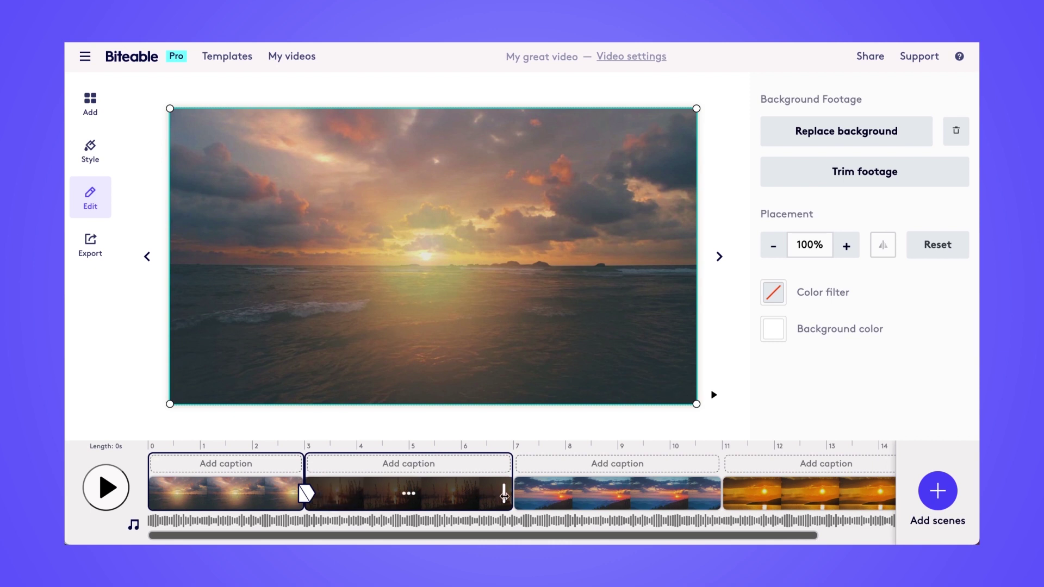
left_click_drag(504, 495, 459, 495)
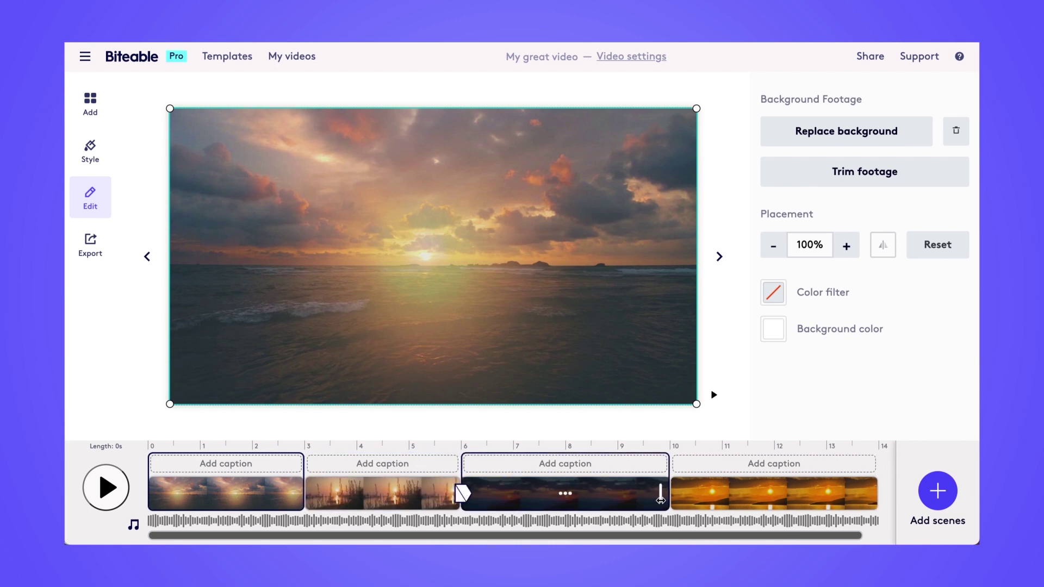
left_click_drag(654, 500, 612, 496)
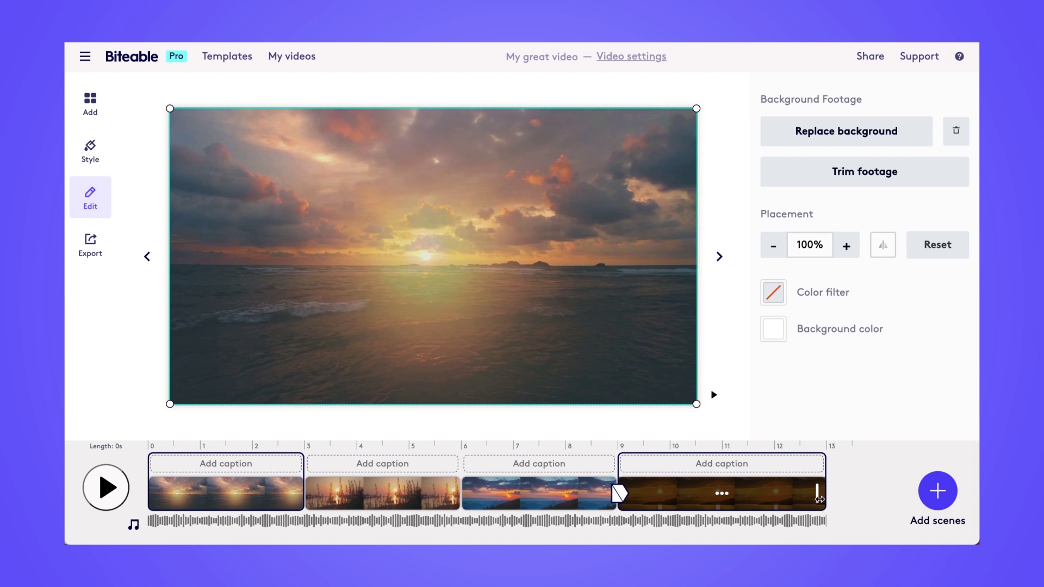
left_click_drag(810, 503, 773, 503)
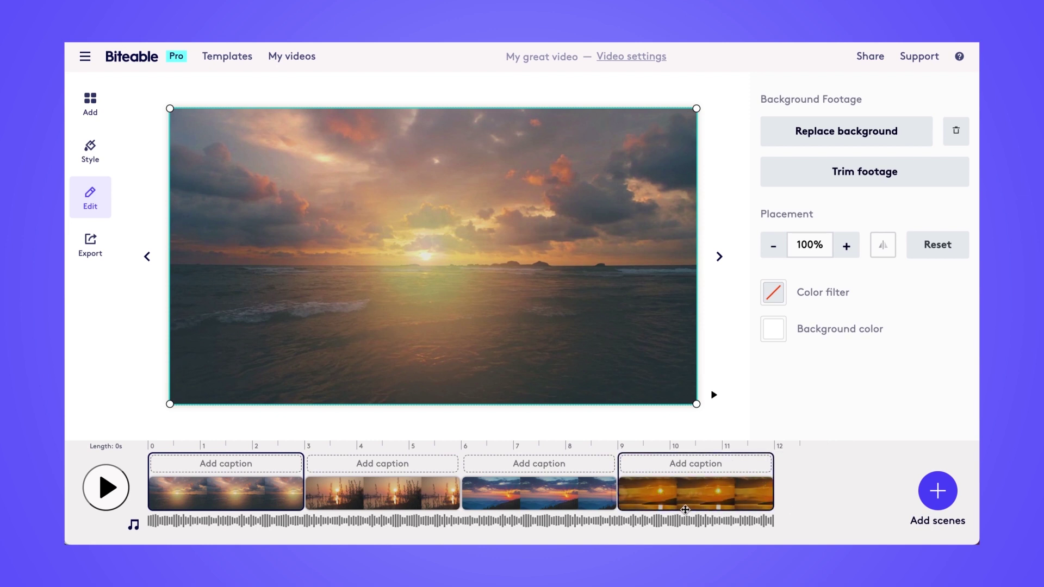
mouse_move(381, 492)
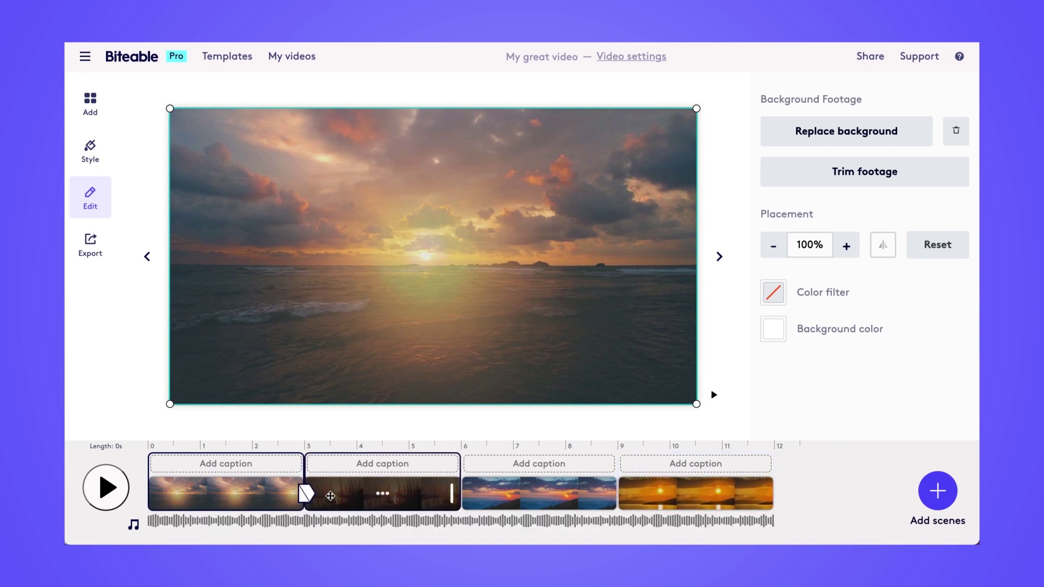
Apply Swipe left, Curtain open and a third transition between the consecutive scenes.
left_click(311, 500)
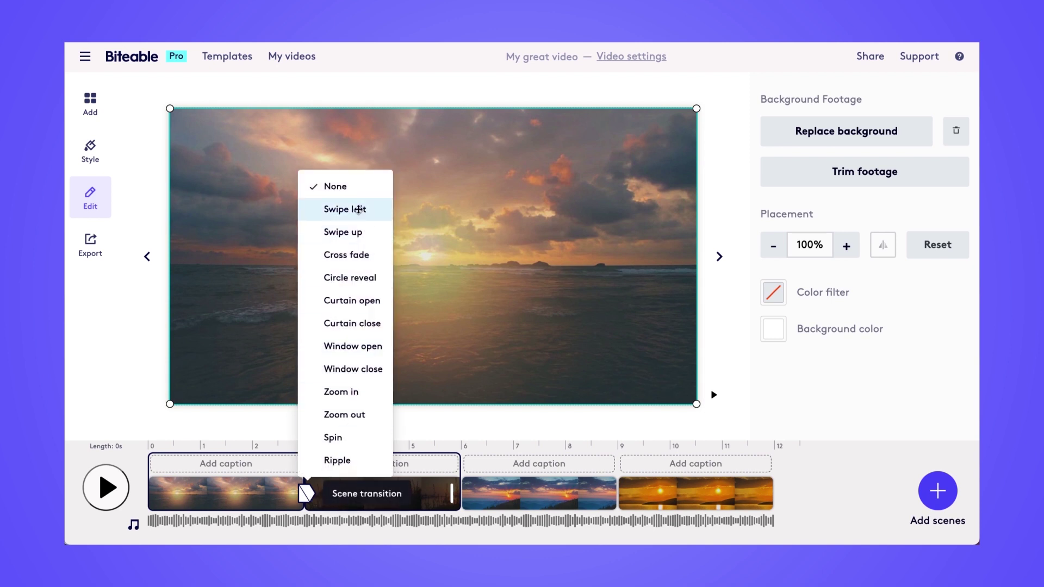
left_click(359, 210)
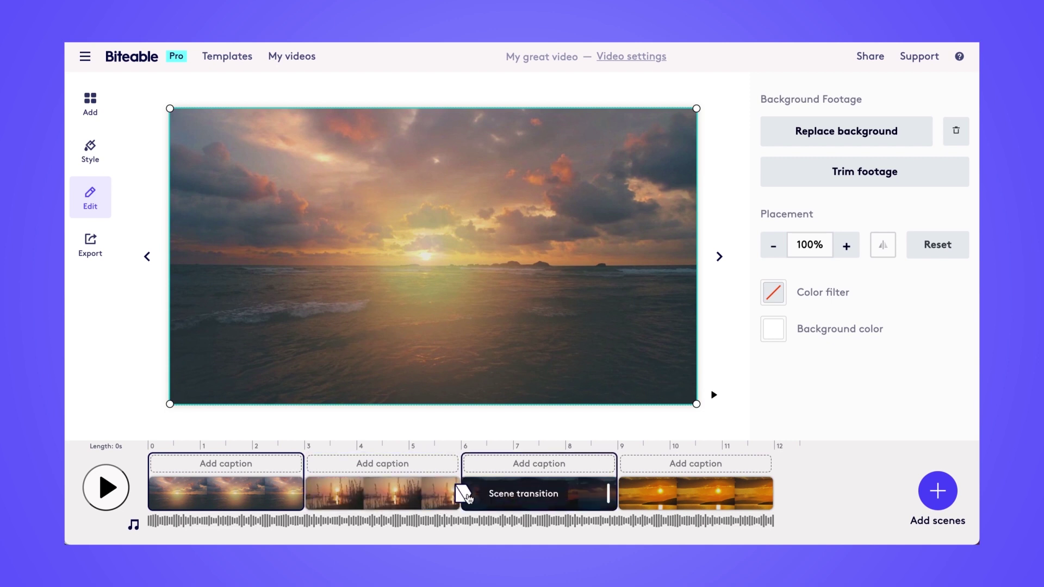
left_click(466, 495)
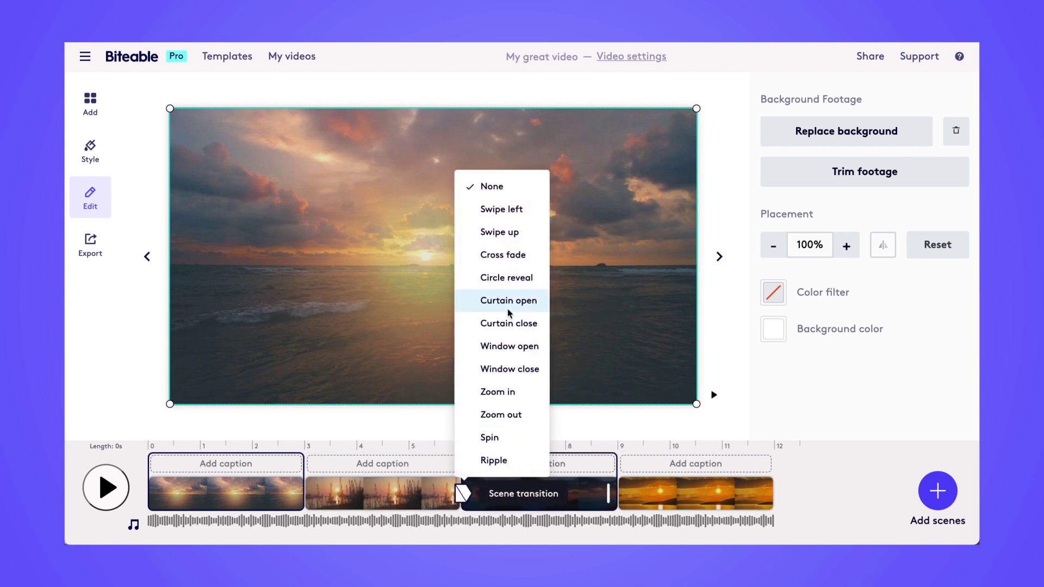
left_click(481, 304)
left_click(619, 494)
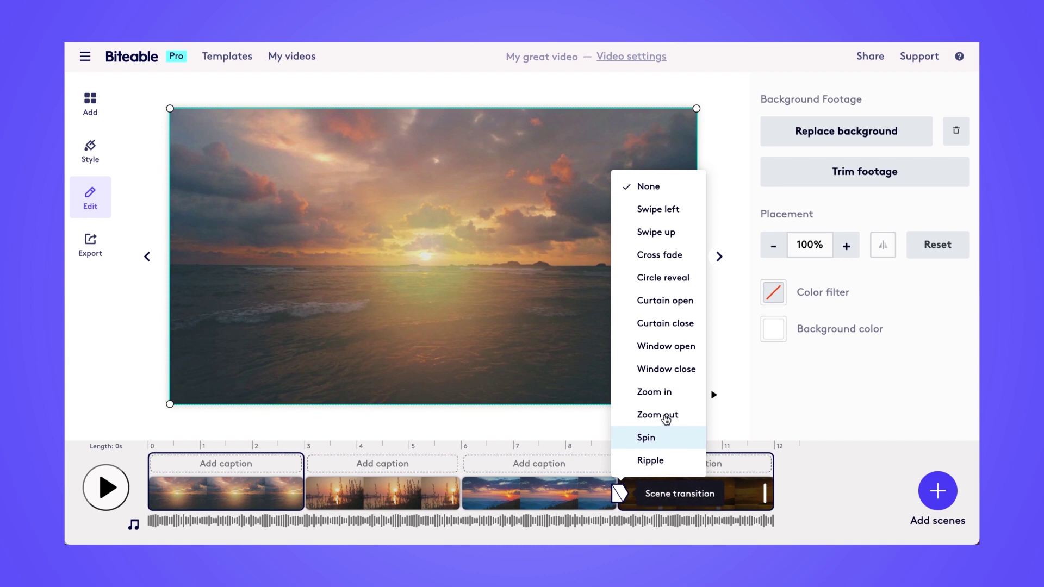
left_click(657, 387)
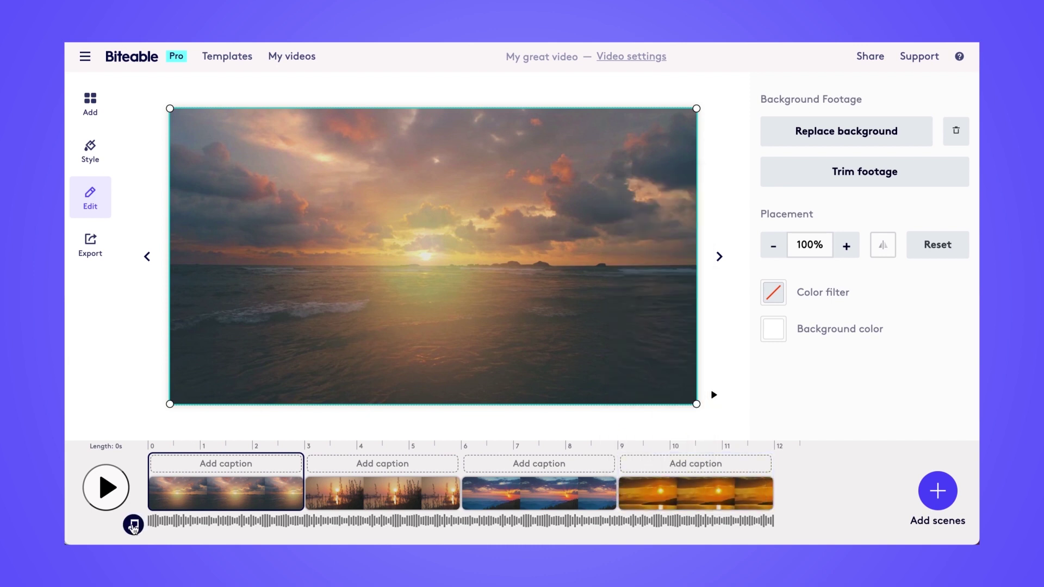
Preview and save 'Dance - 80s Summer Electro' as the project soundtrack.
left_click(135, 525)
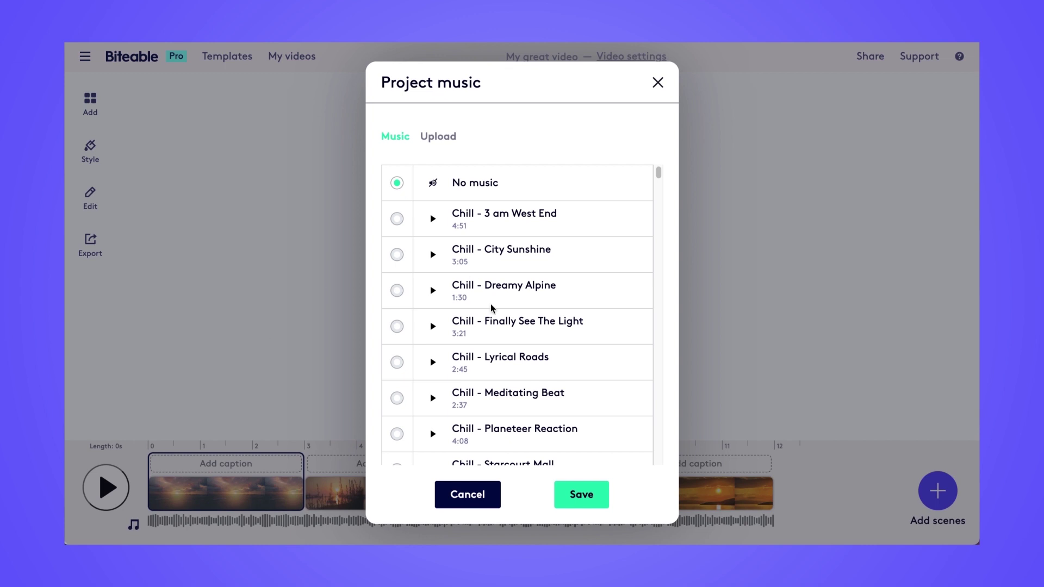
scroll(499, 316, "down", 2)
scroll(500, 317, "down", 1)
scroll(499, 314, "down", 3)
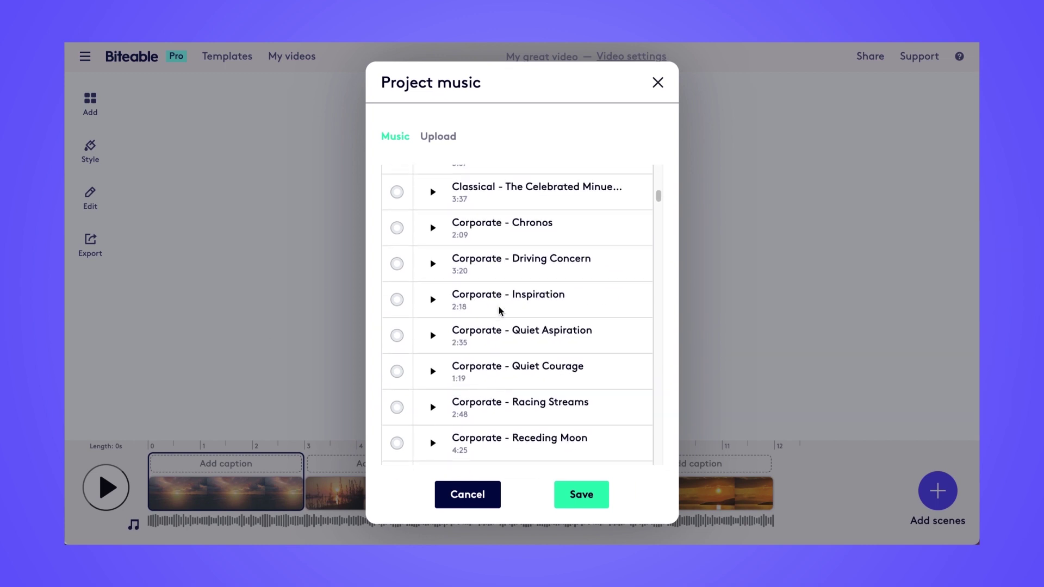
scroll(500, 310, "down", 1)
scroll(500, 310, "down", 3)
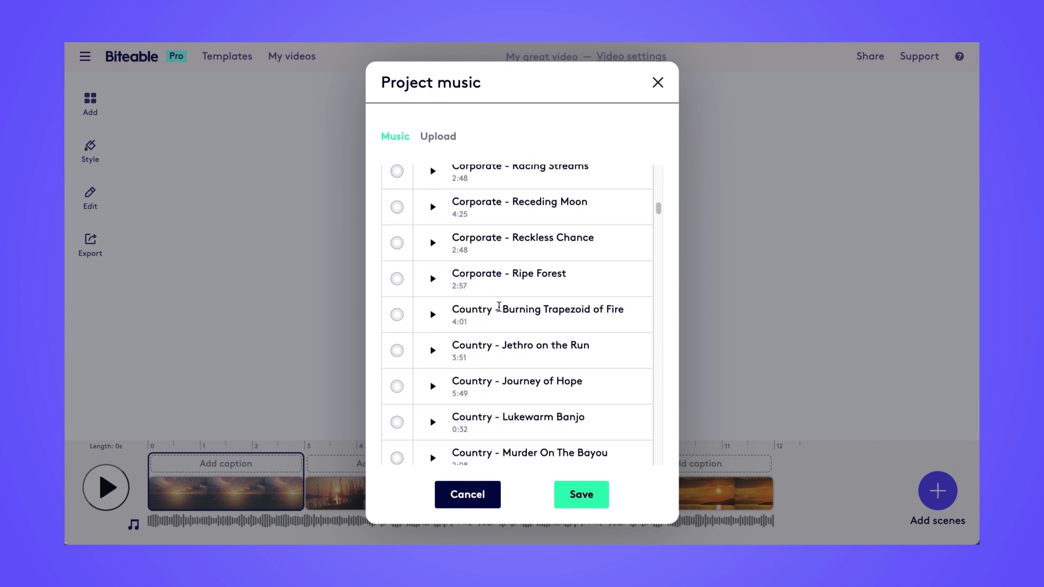
scroll(499, 308, "down", 1)
scroll(498, 308, "down", 3)
left_click(433, 357)
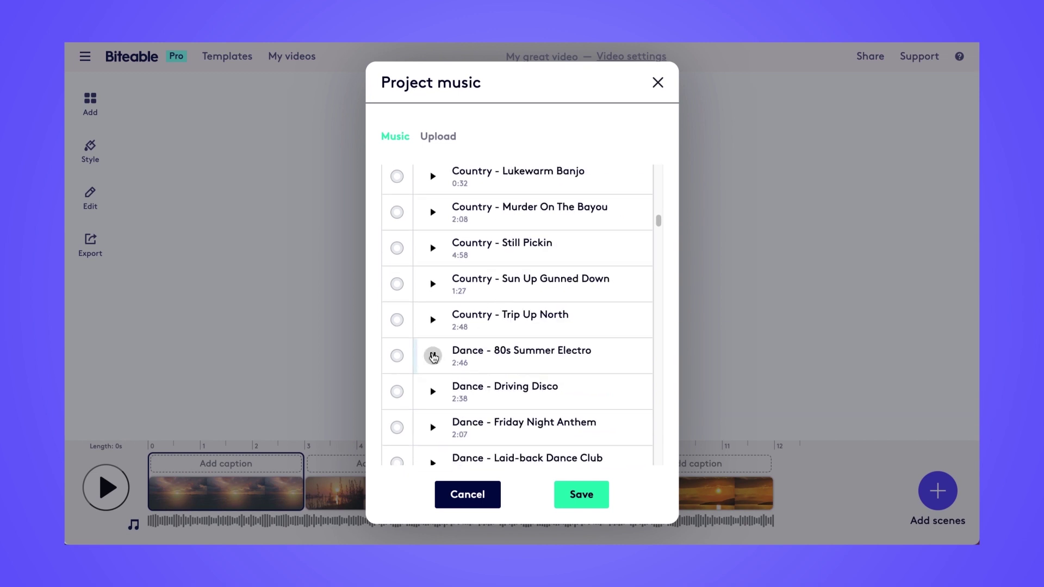
left_click(397, 356)
left_click(580, 500)
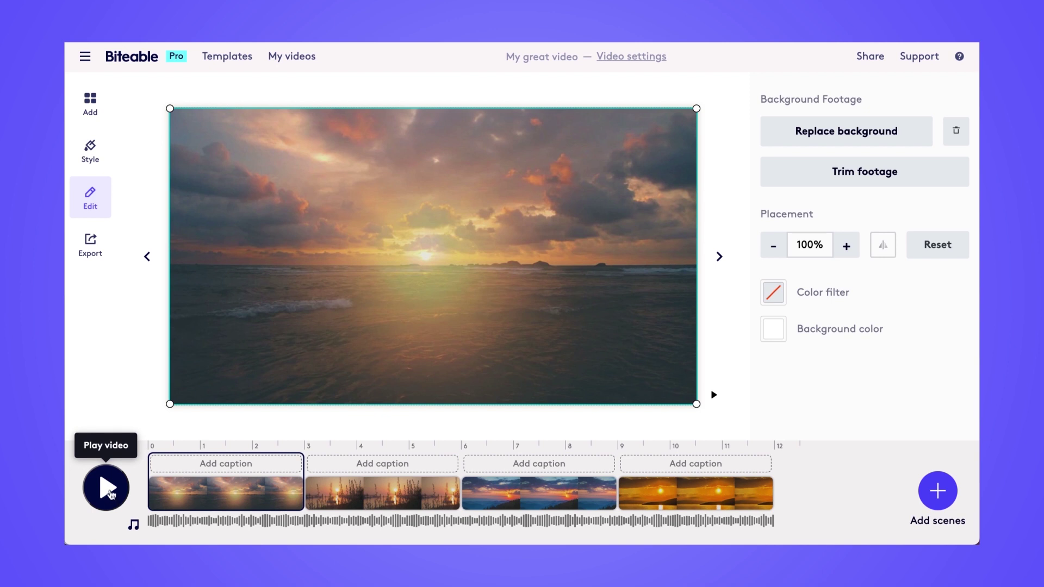
left_click(111, 493)
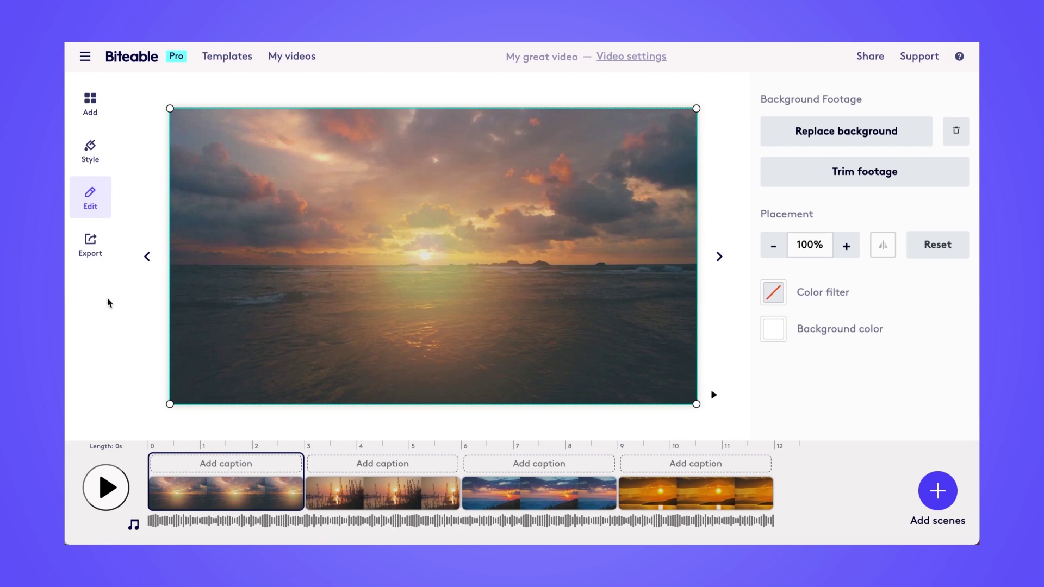
Build the final video from the Export page and review the Share options.
left_click(95, 245)
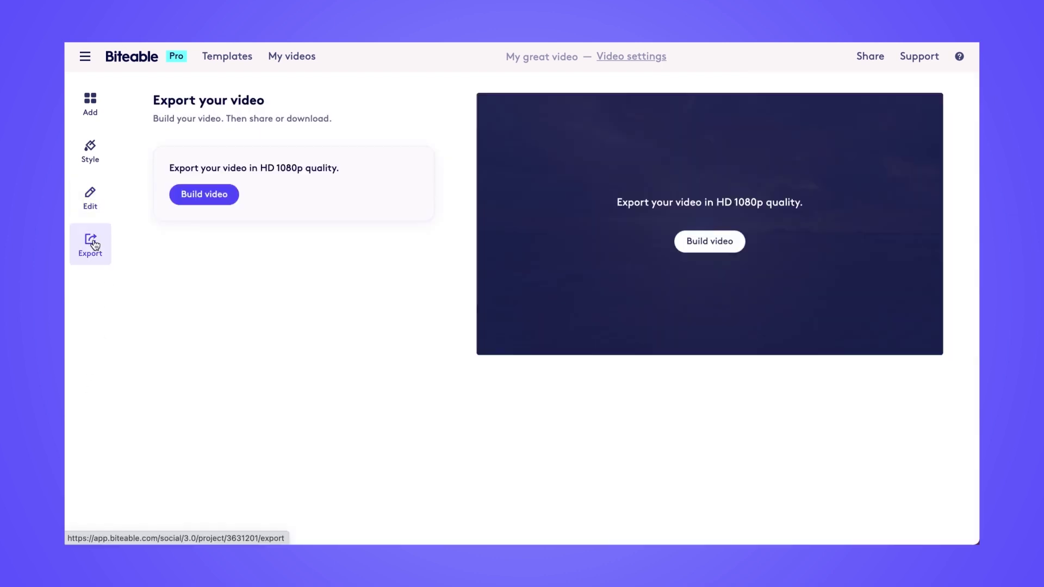
left_click(211, 200)
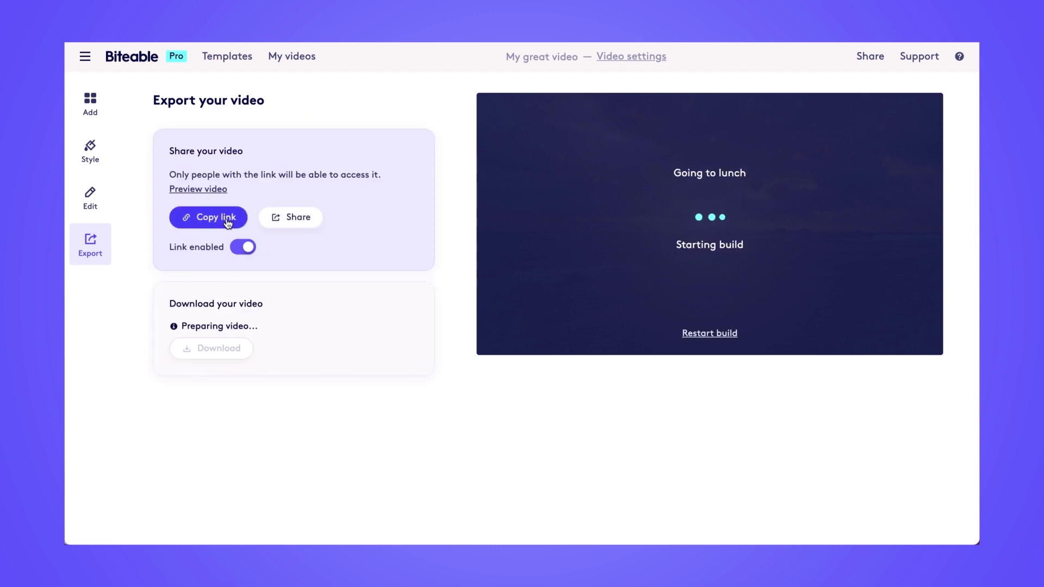
left_click(300, 214)
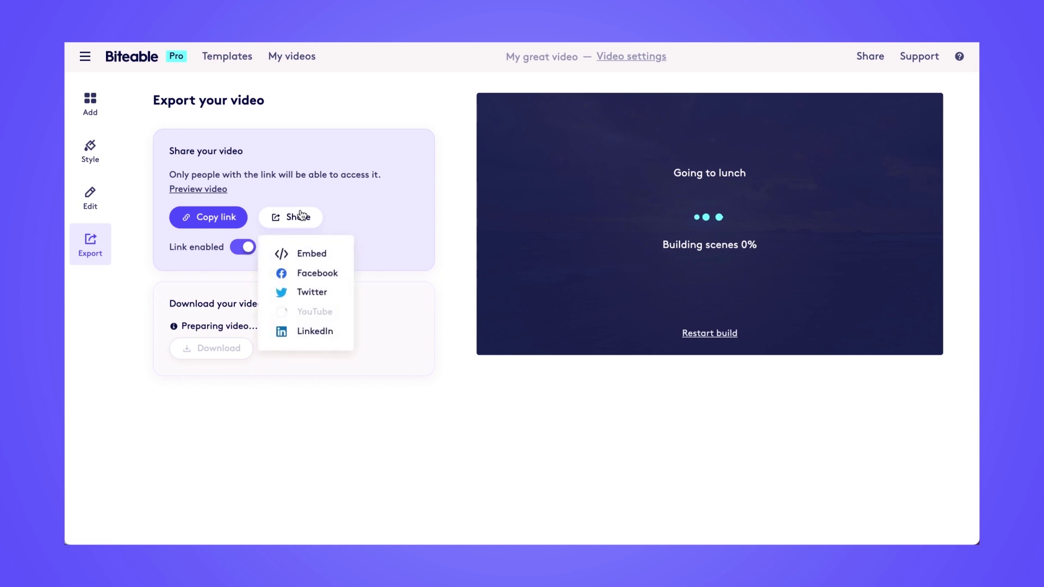
left_click(379, 219)
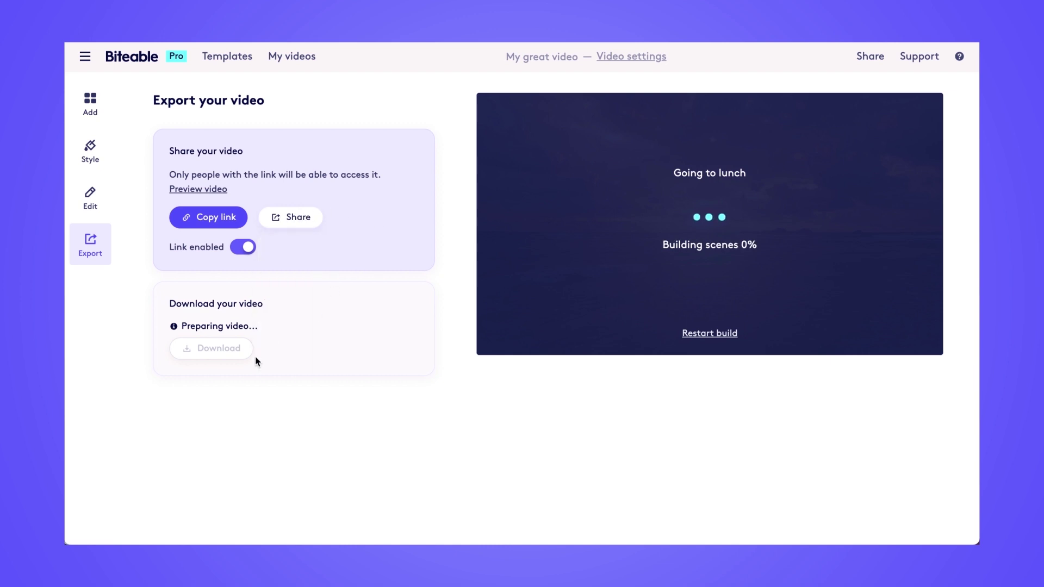